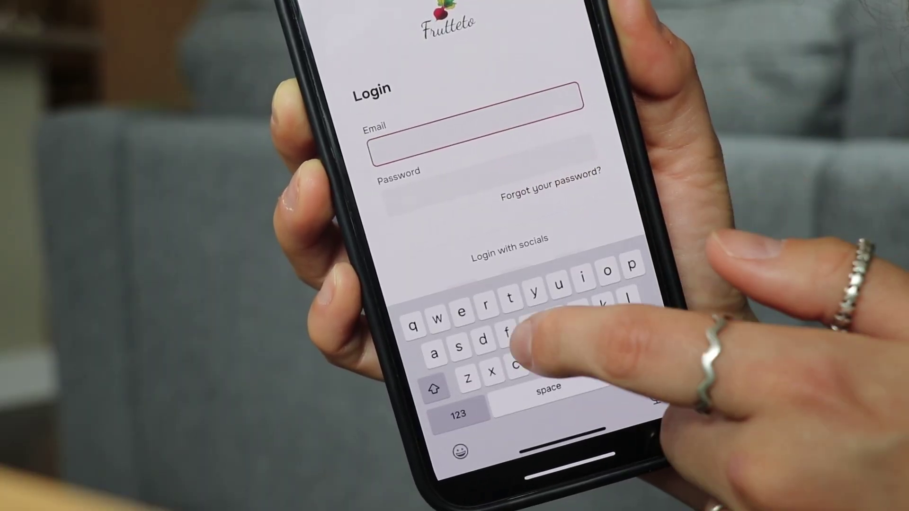
Step: Enter the sample email address, then move on to the password field
left_click(502, 182)
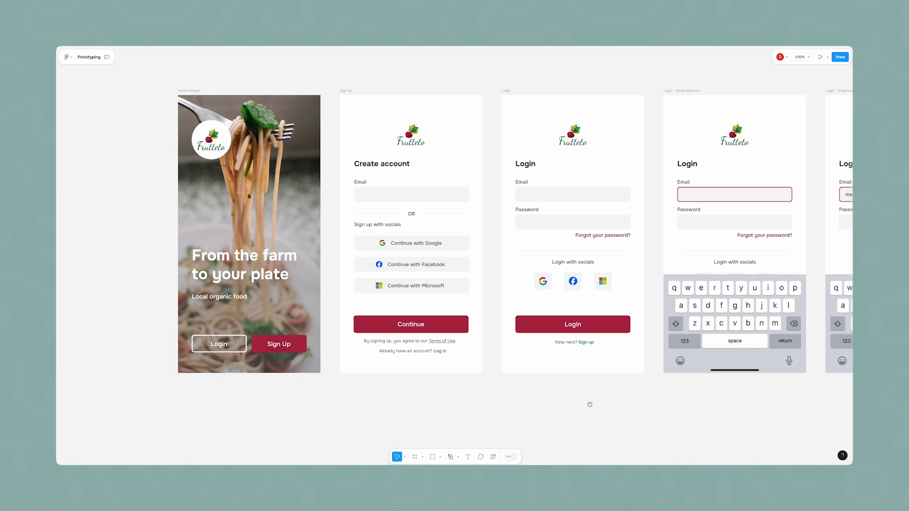
scroll(590, 405, "right", 8)
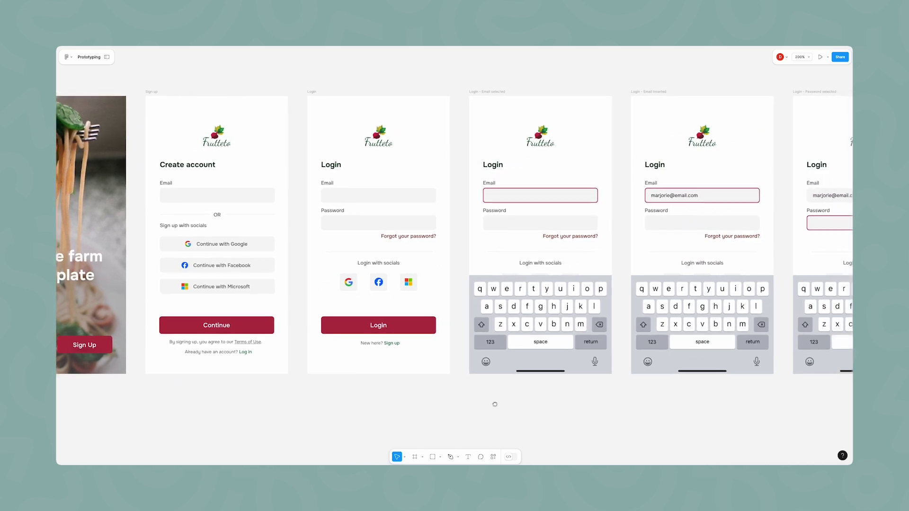
scroll(495, 405, "down", 10)
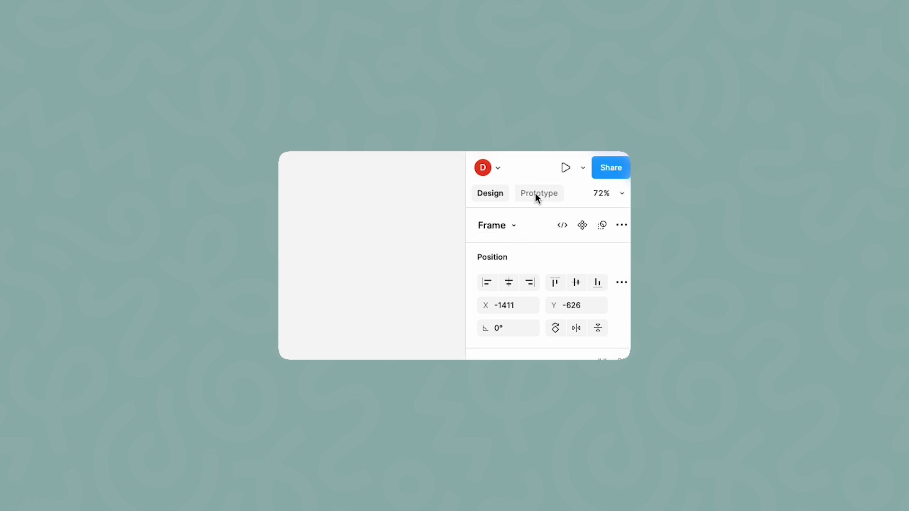
Step: In prototype mode, link the home Login button to Login and Sign Up to the Sign up screen
left_click(537, 194)
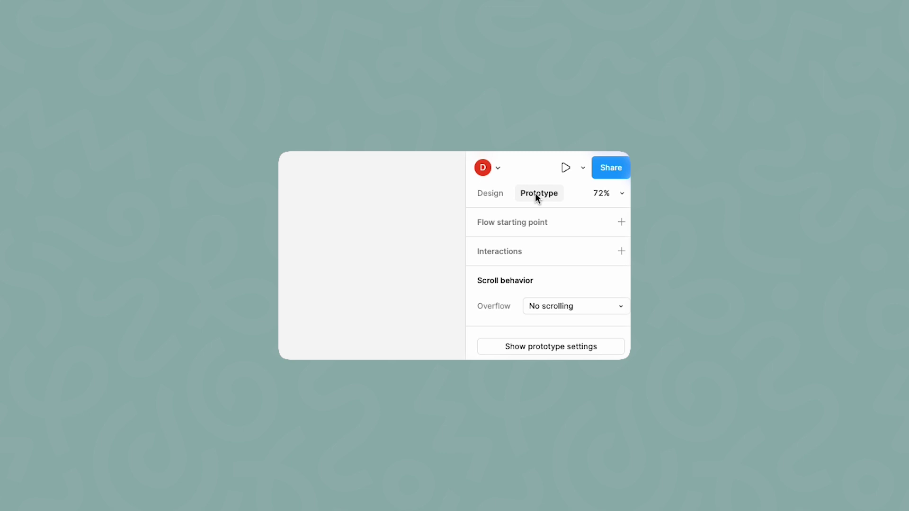
key("shift+e")
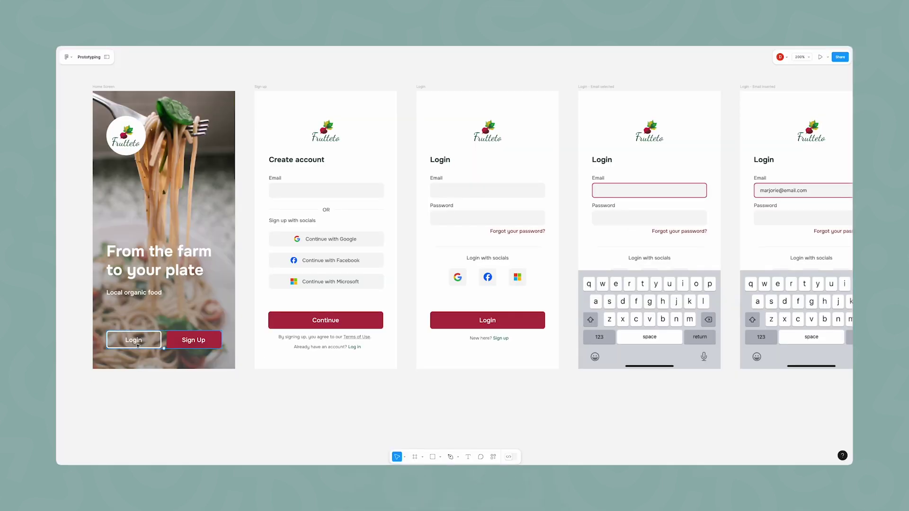
left_click(137, 345)
left_click_drag(162, 340, 426, 265)
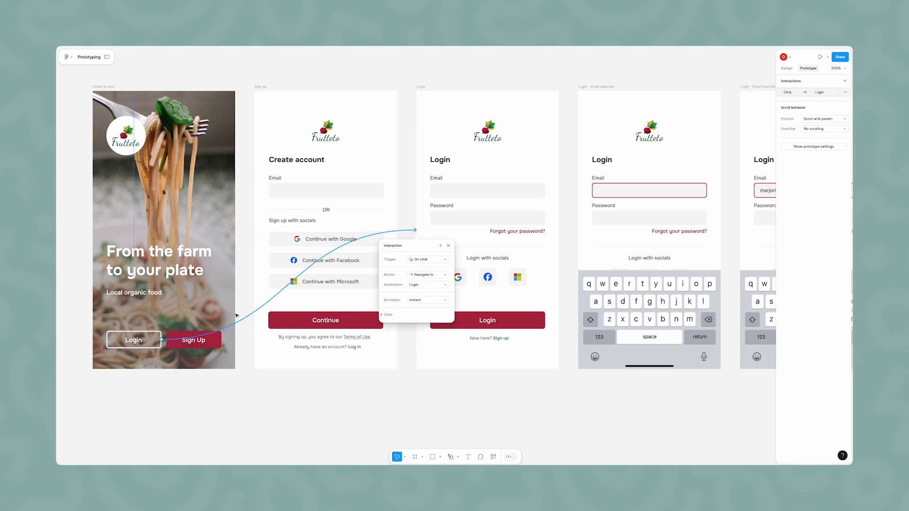
left_click(208, 343)
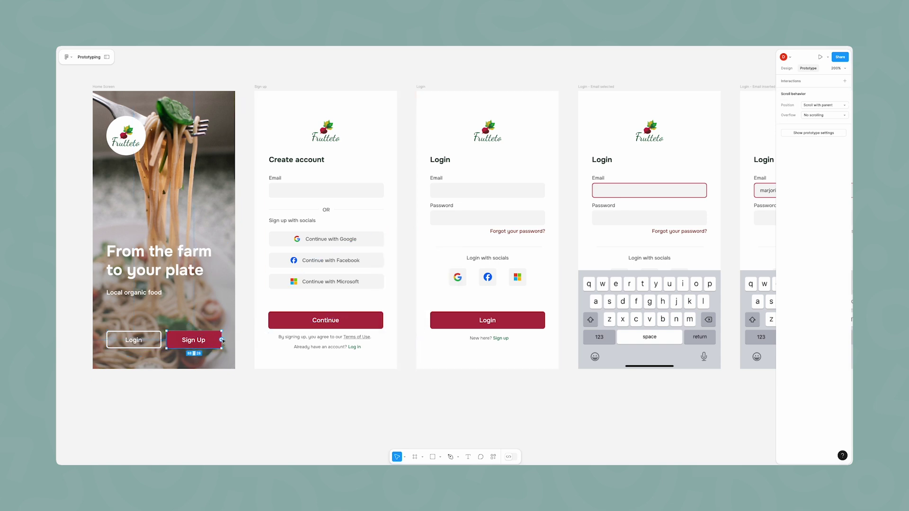
left_click_drag(223, 341, 258, 284)
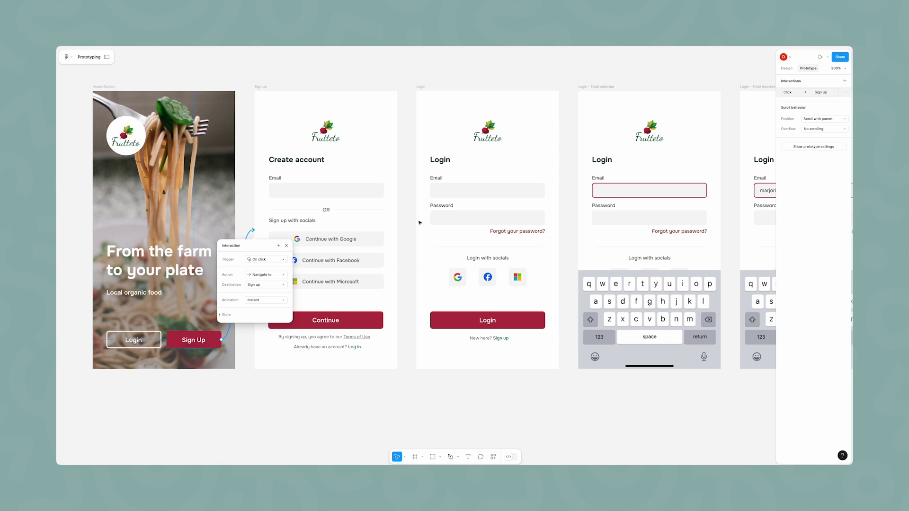
Step: Link the sign-up screen's Log in text to Login, and the Email field to the next screen
left_click(353, 348)
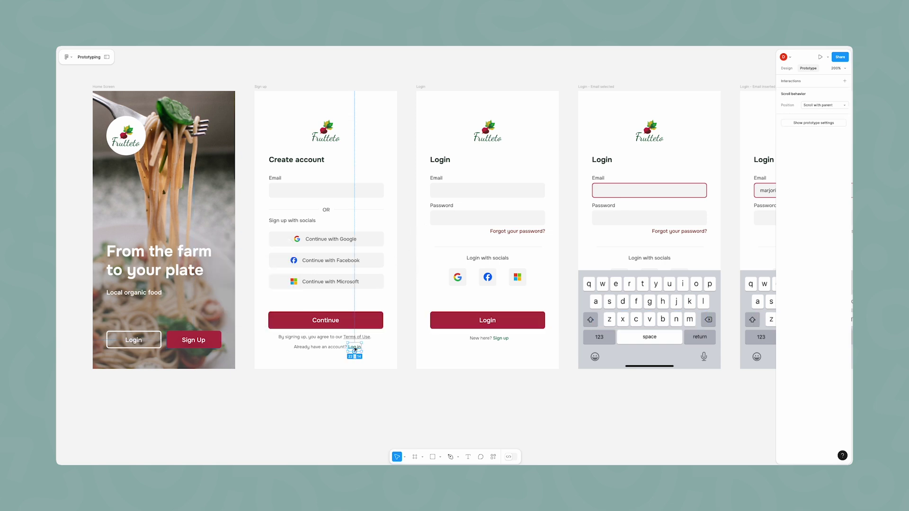
left_click_drag(362, 349, 418, 301)
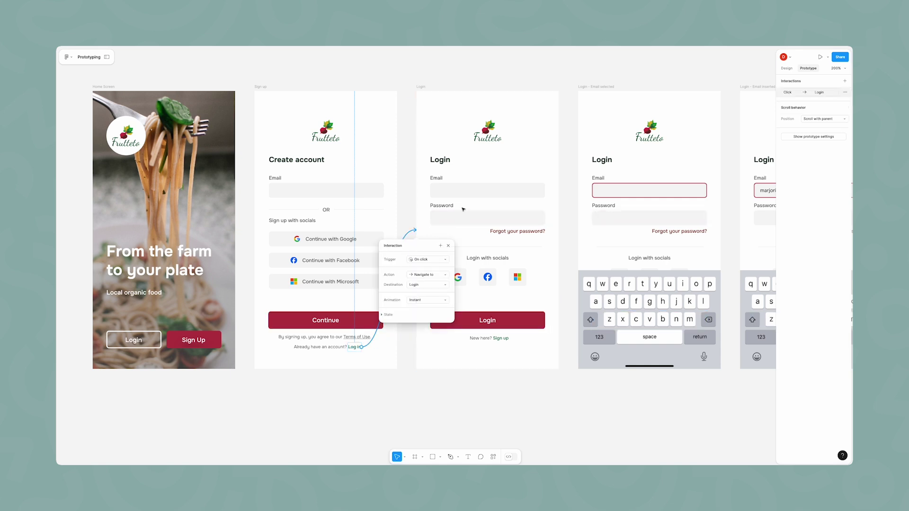
left_click(472, 194)
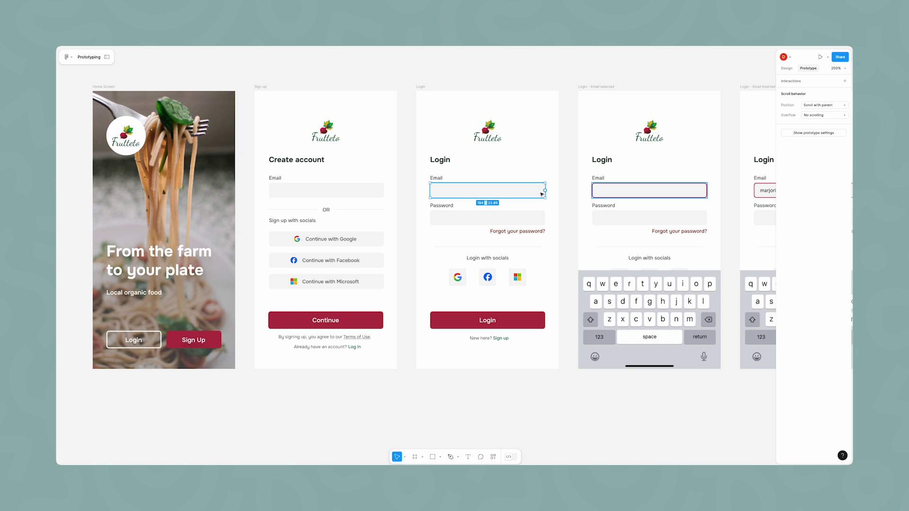
left_click_drag(545, 191, 585, 191)
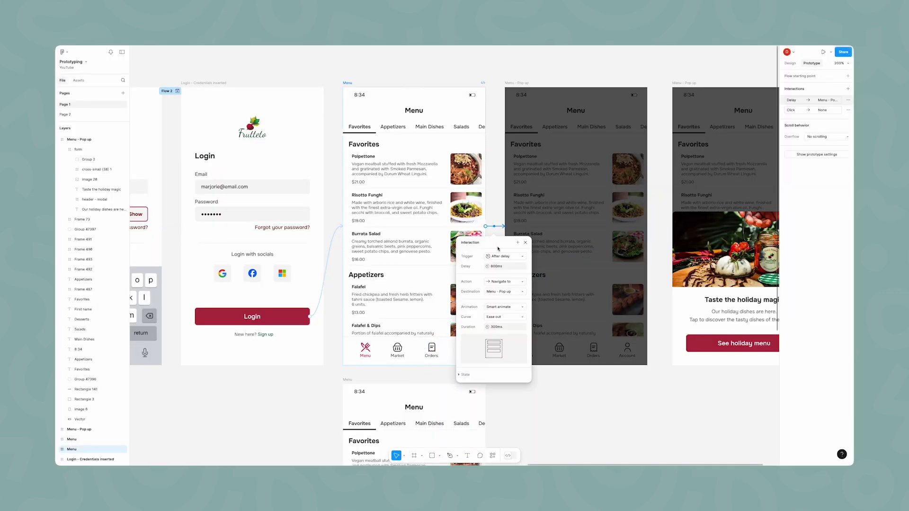
Step: Give the Menu interaction an After delay trigger with a Smart animate transition
left_click(500, 257)
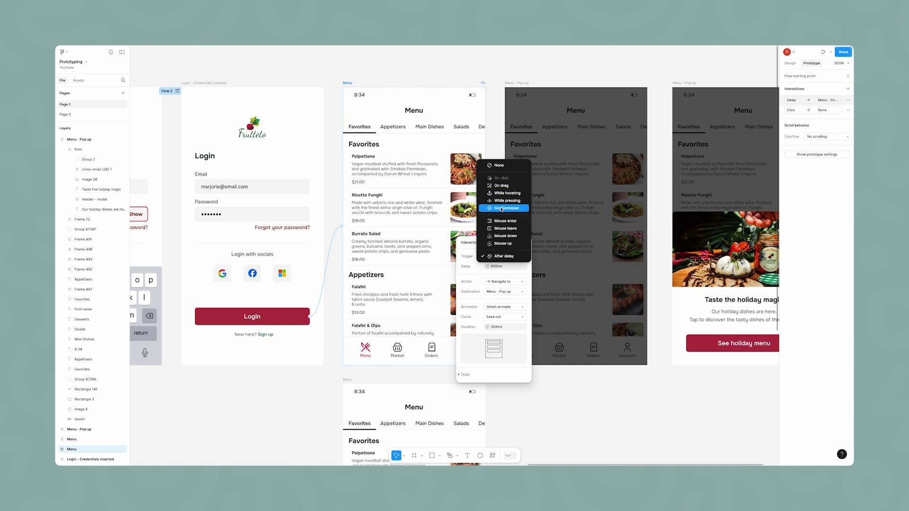
left_click(505, 258)
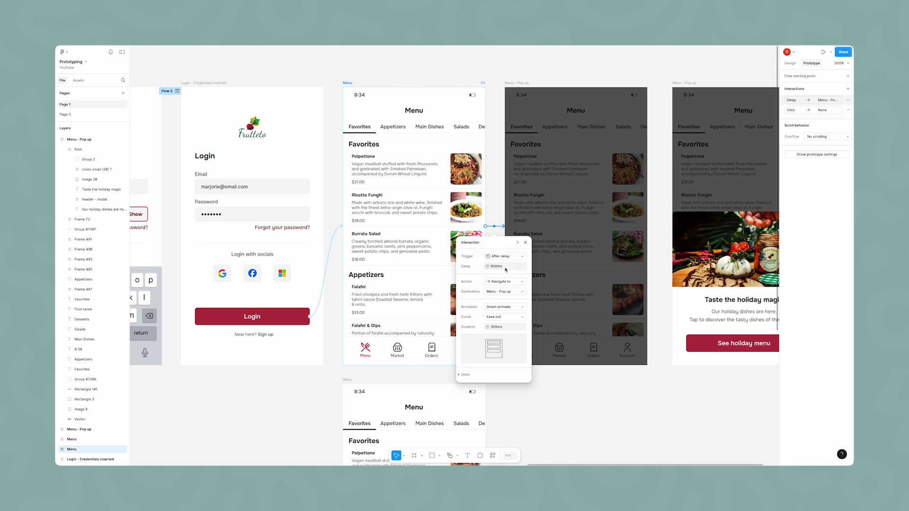
left_click(506, 308)
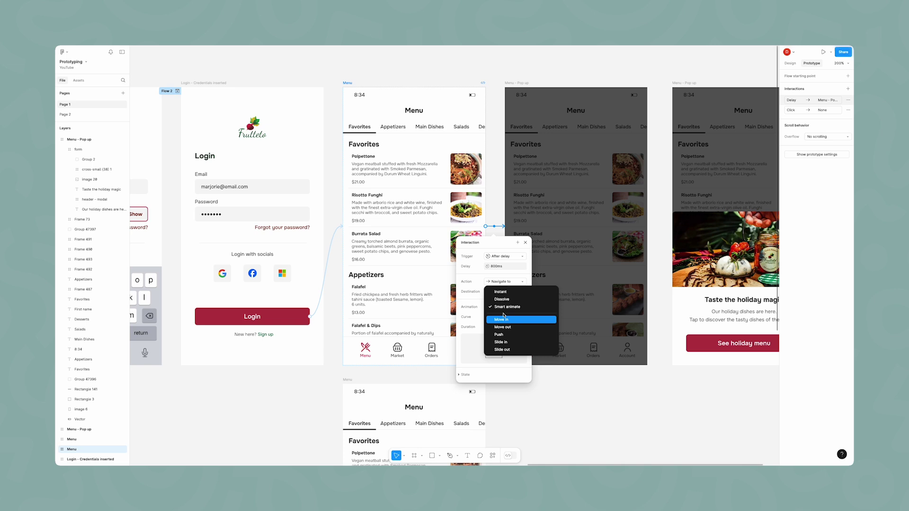
left_click(505, 310)
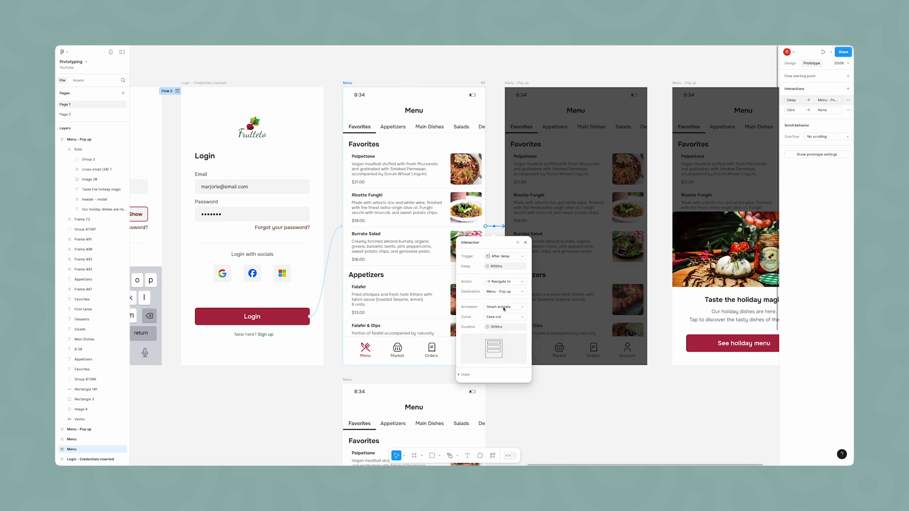
left_click(664, 227)
Step: Check the pop-up screen's interaction settings, then select the pop-up's close icon
left_click(661, 227)
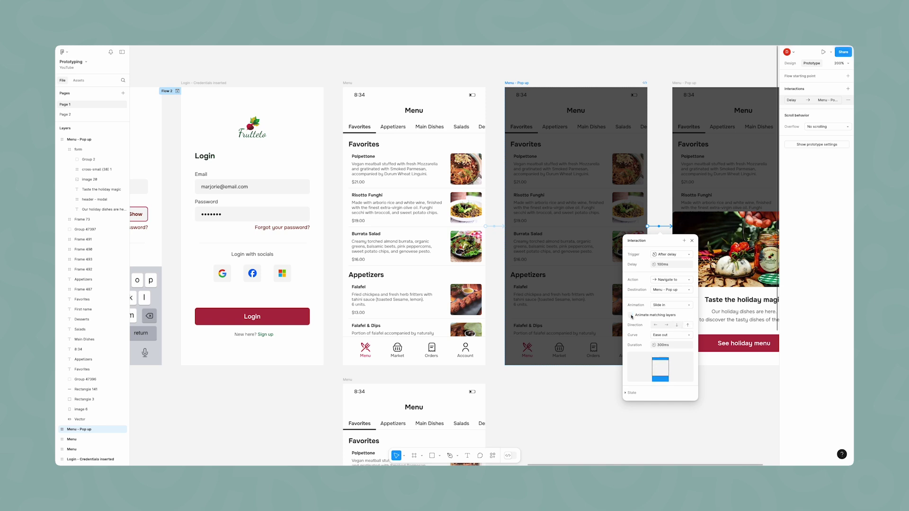
left_click(666, 221)
scroll(686, 216, "right", 4)
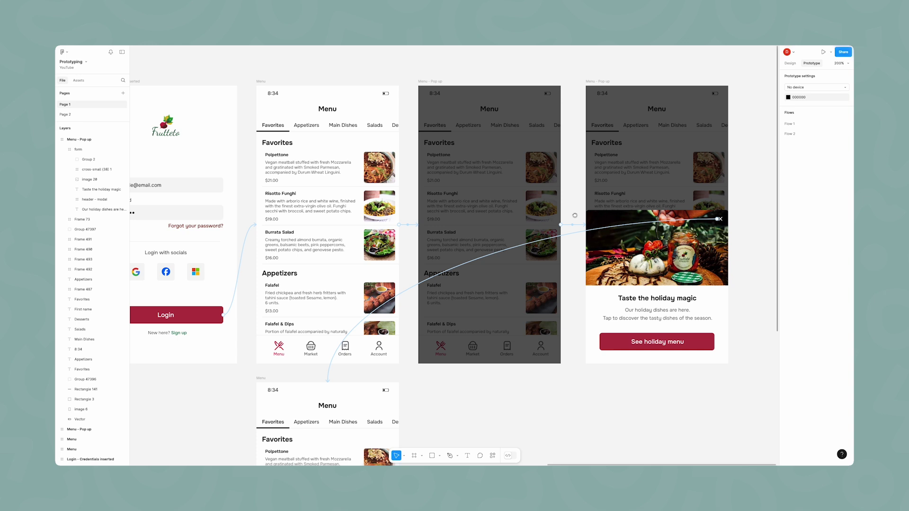
left_click(721, 219)
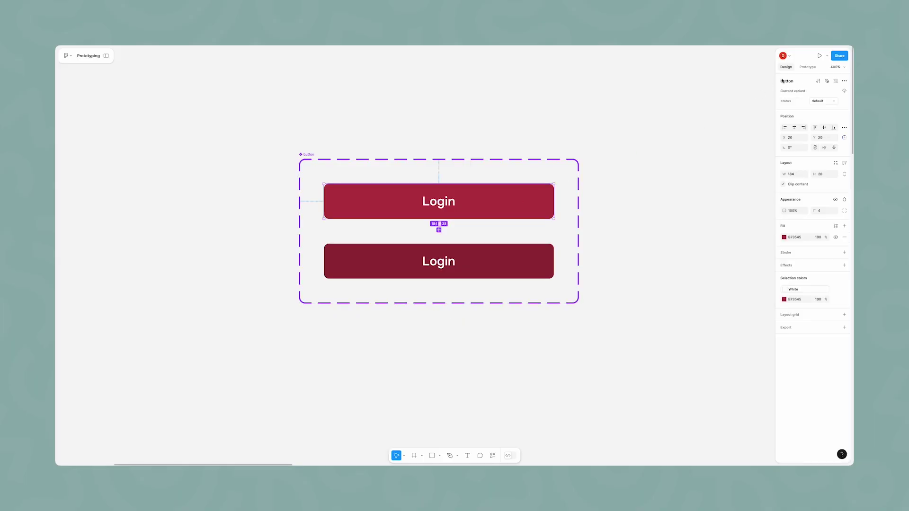
Step: Connect the default Login variant to its hover variant with a While hovering trigger
left_click(801, 69)
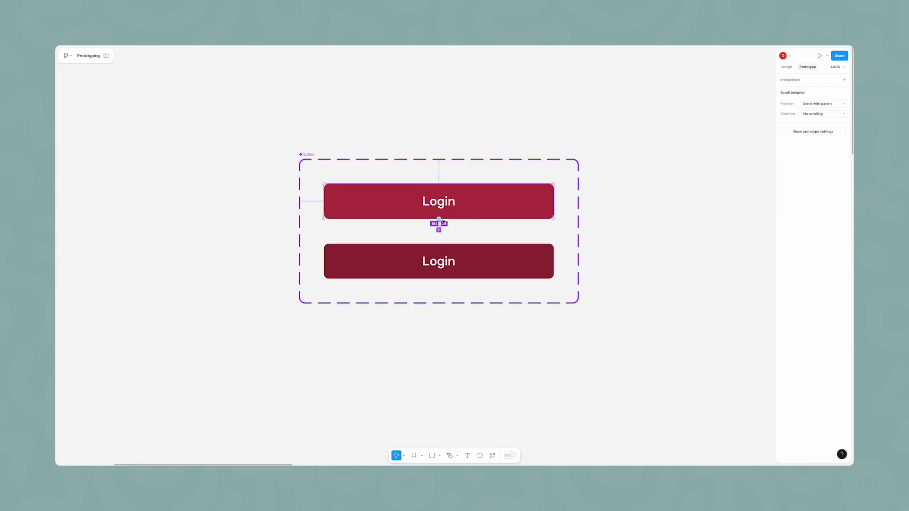
left_click_drag(439, 220, 457, 249)
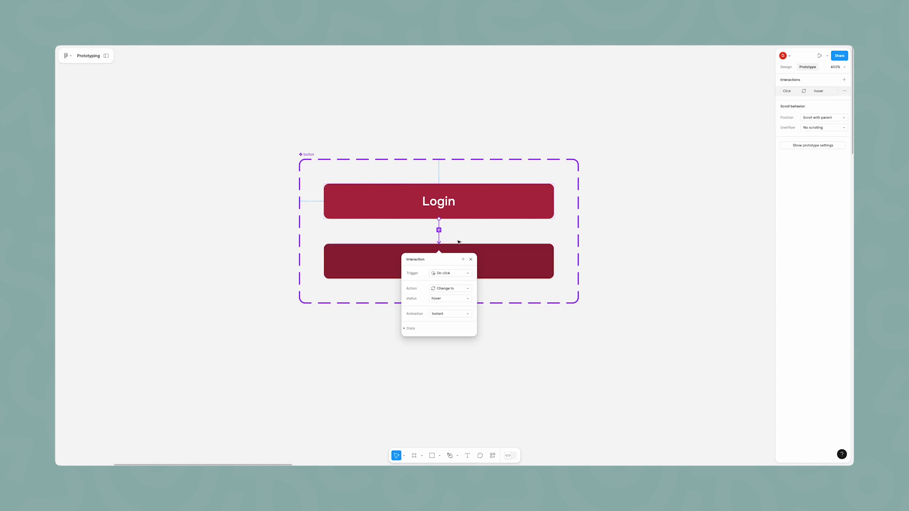
left_click(449, 273)
left_click(452, 288)
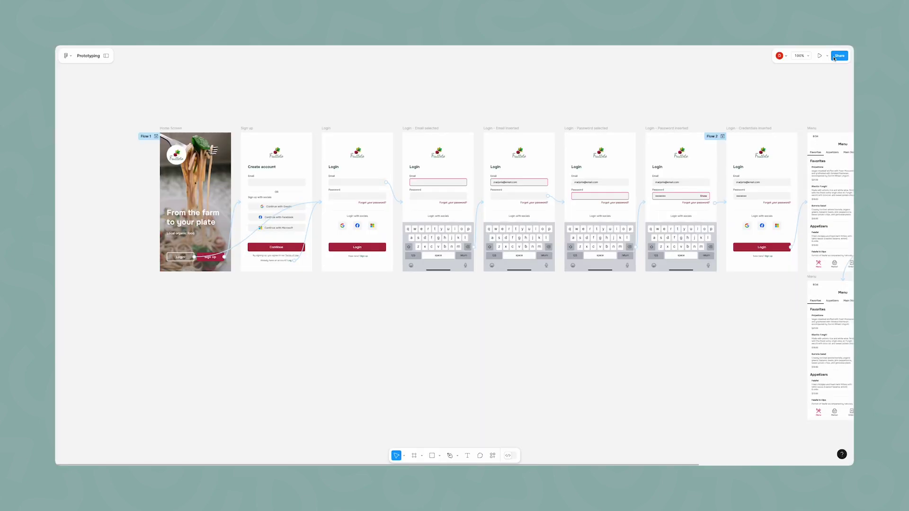
Step: Present the prototype and go from the home screen through sign-up to the Login screen
left_click(826, 57)
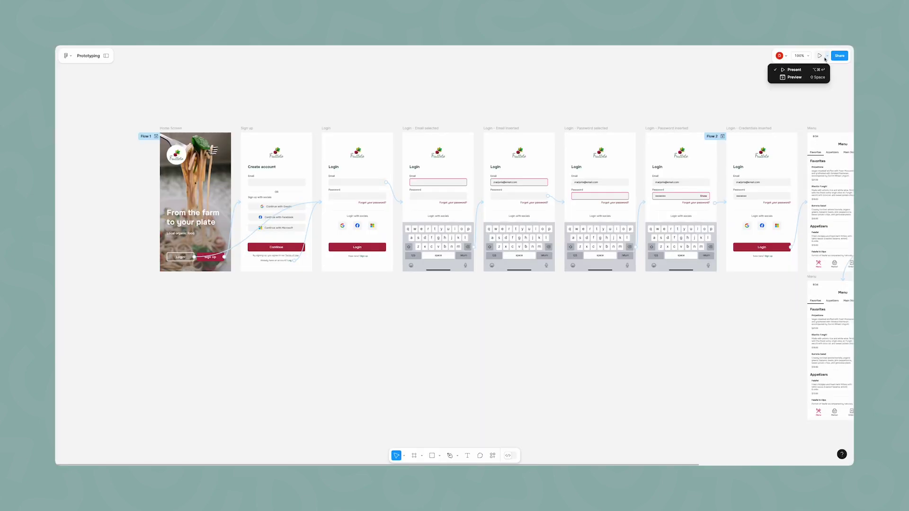
left_click(796, 70)
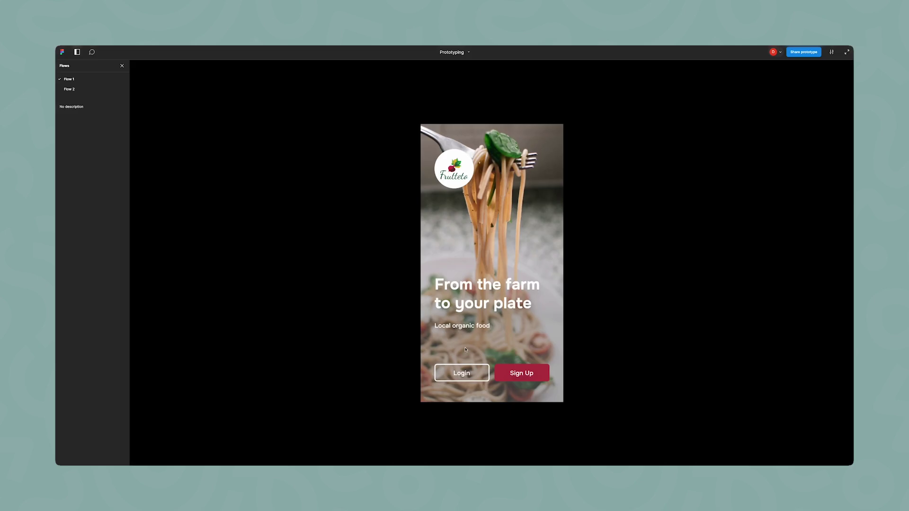
left_click(509, 372)
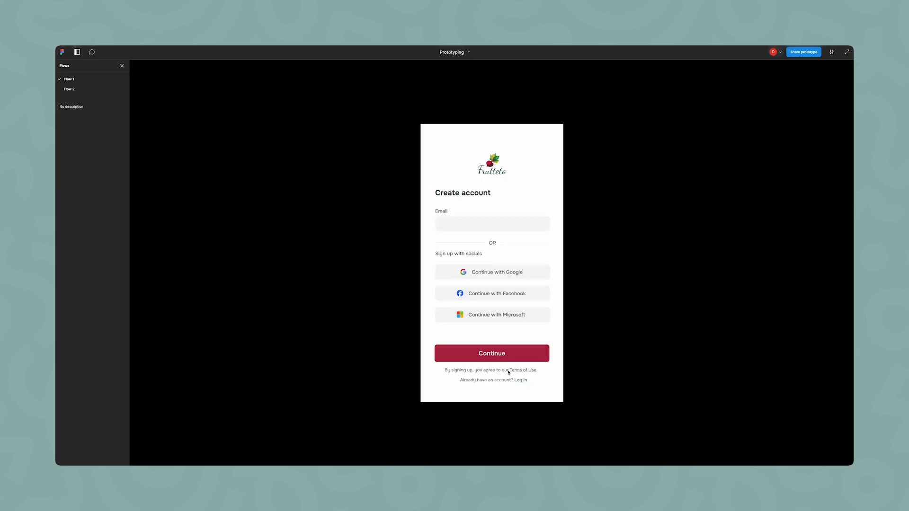
left_click(517, 380)
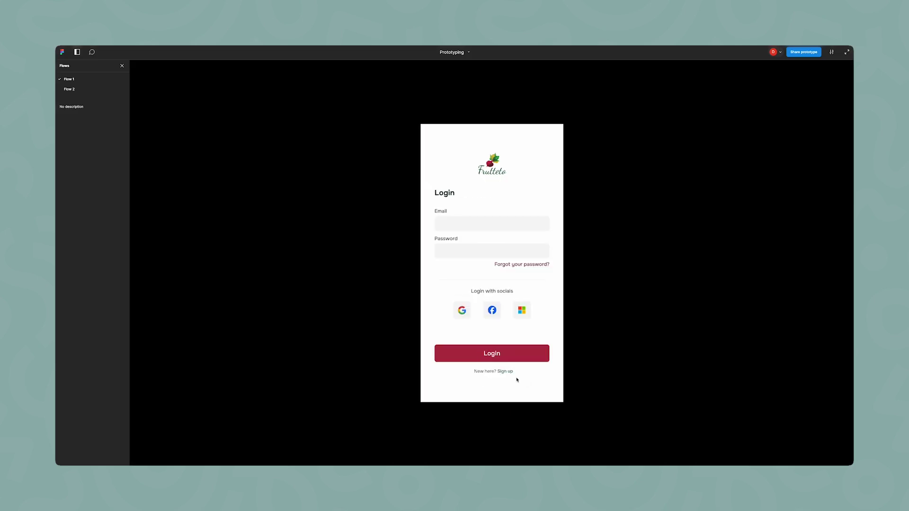
Step: Fill in the email and password fields, then log in to reach the Menu screen
left_click(475, 229)
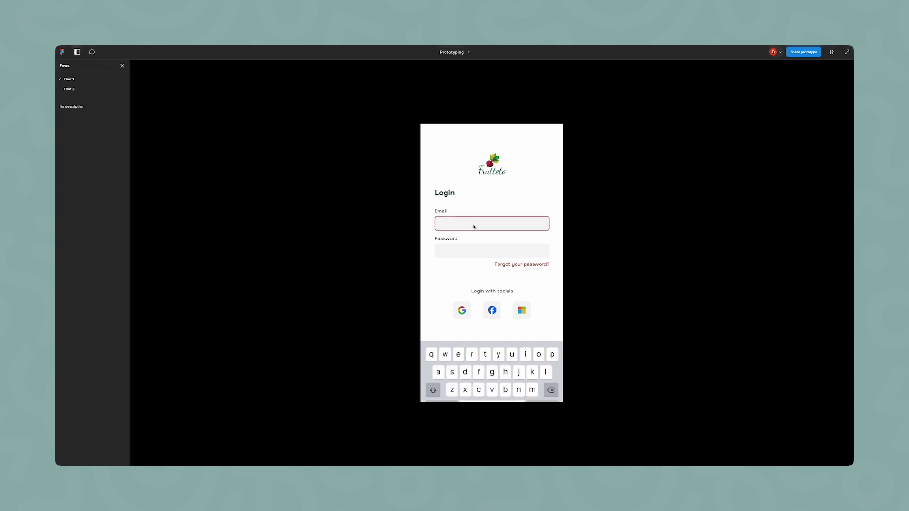
left_click(480, 318)
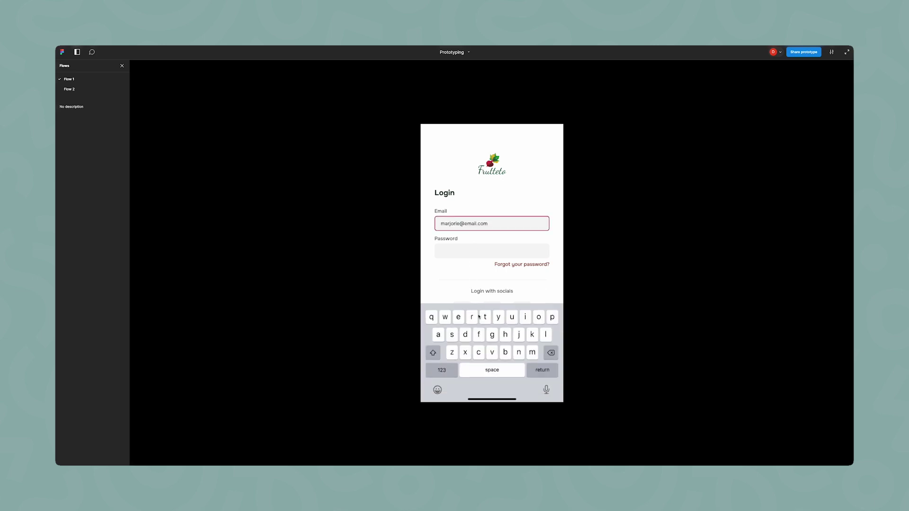
left_click(473, 255)
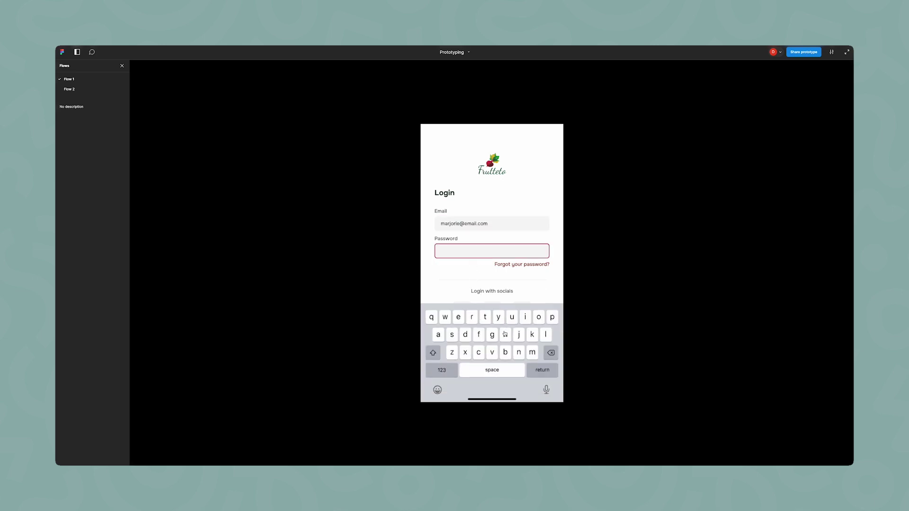
left_click(554, 285)
left_click(497, 353)
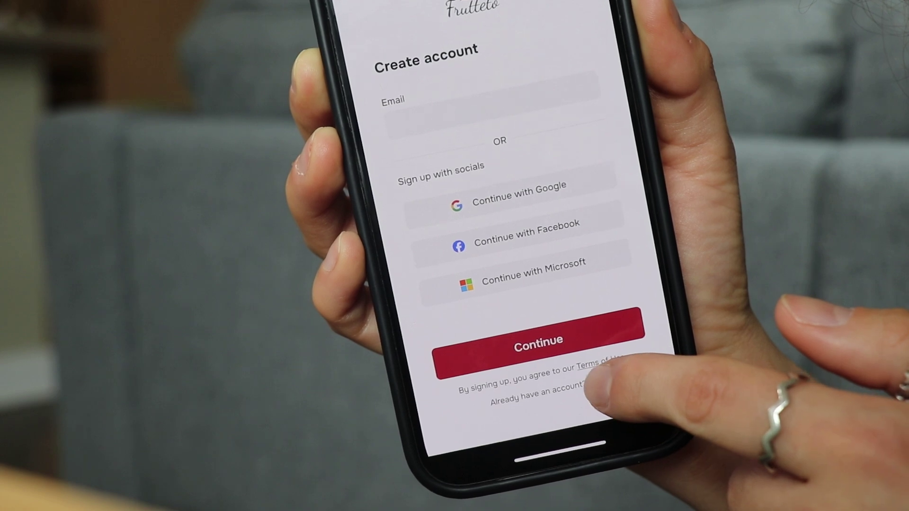
Step: Tap Log in in the phone prototype to reach the Login screen
left_click(597, 385)
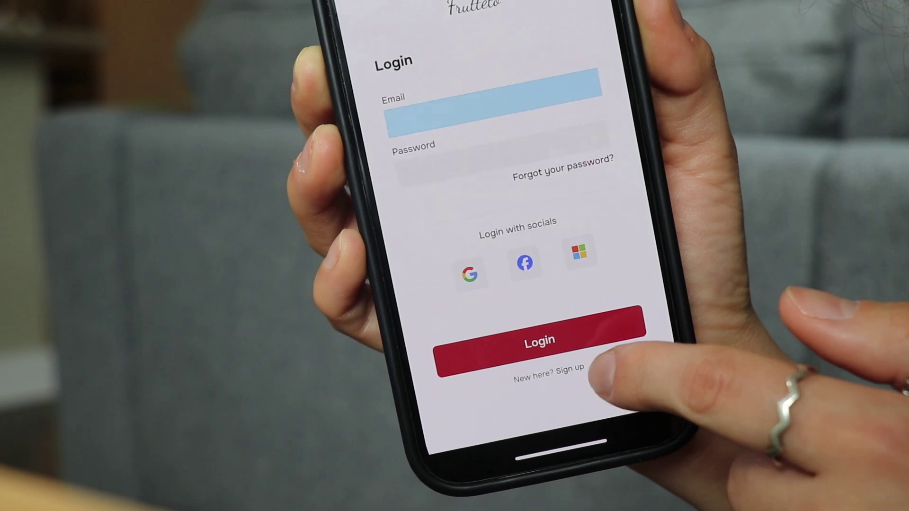